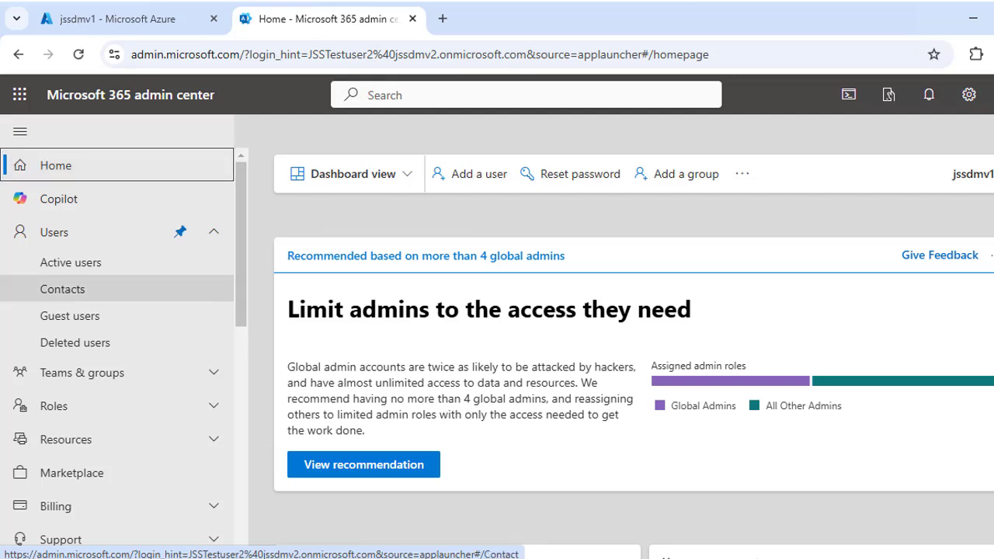
# Open the active users list and review the users together with their assigned licenses
pyautogui.click(72, 268)
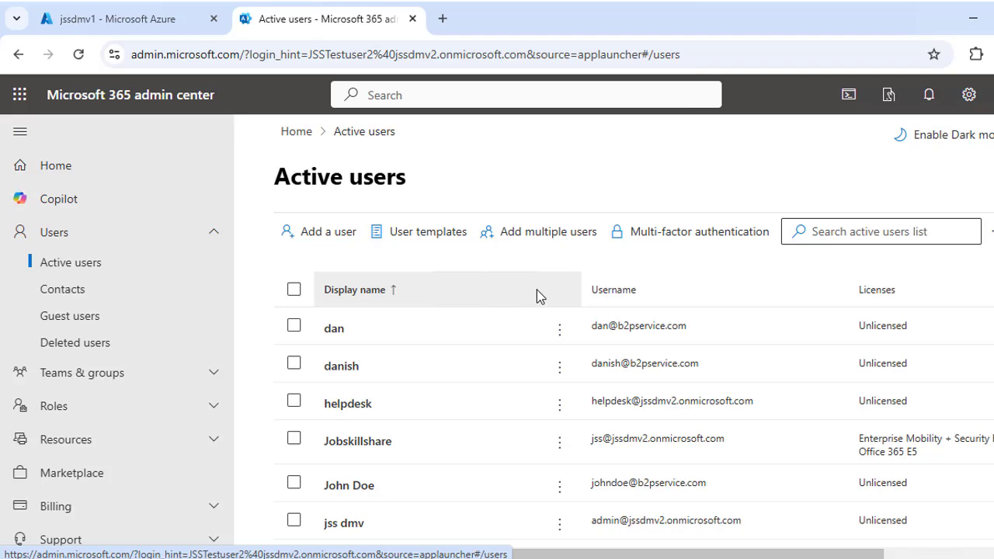
pyautogui.scroll(-2, 537, 294)
pyautogui.scroll(-2, 590, 316)
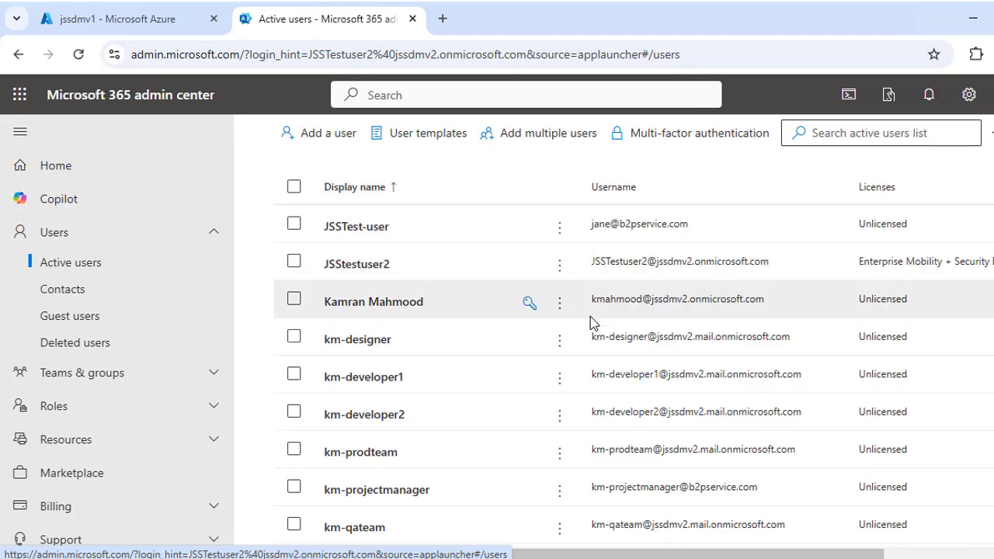
pyautogui.scroll(5, 590, 316)
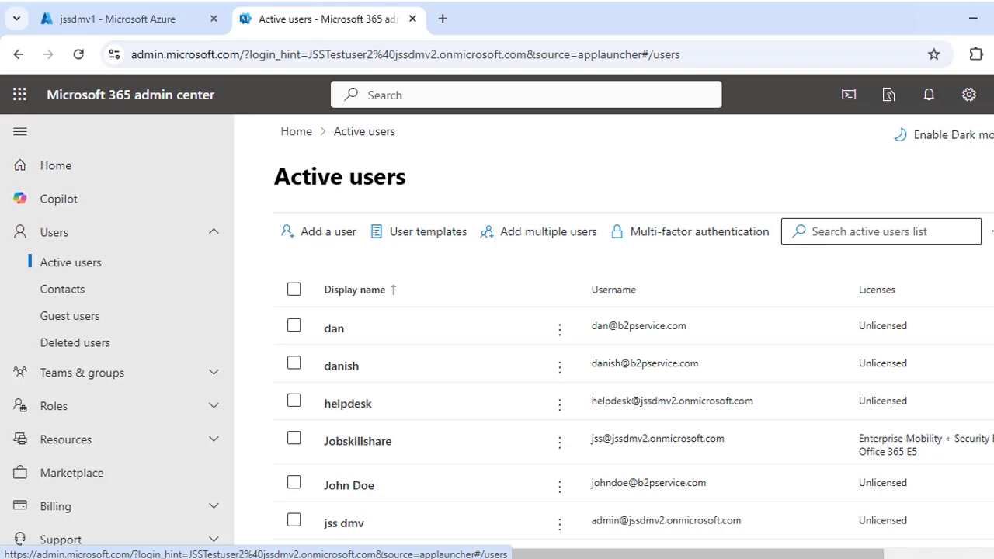
pyautogui.scroll(-7, 634, 373)
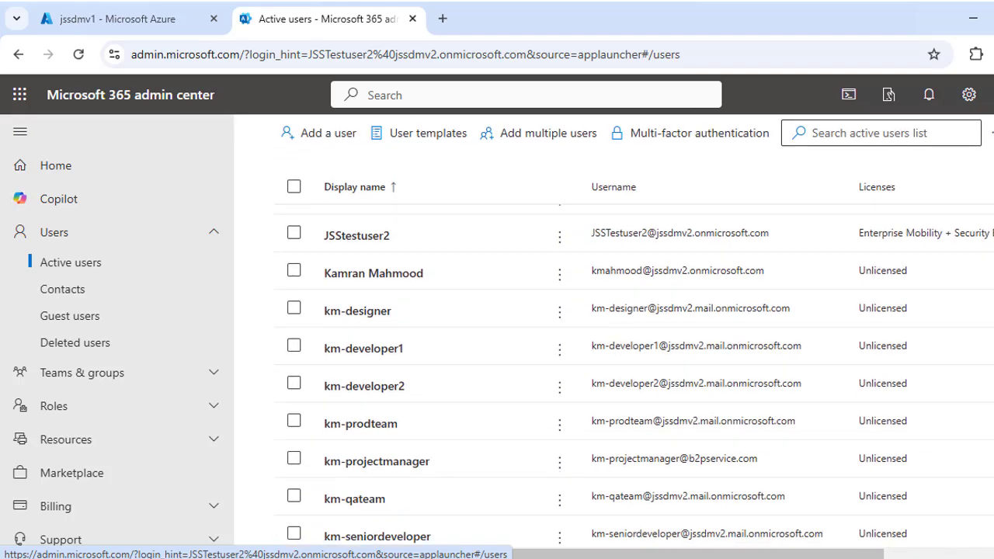
pyautogui.scroll(7, 634, 373)
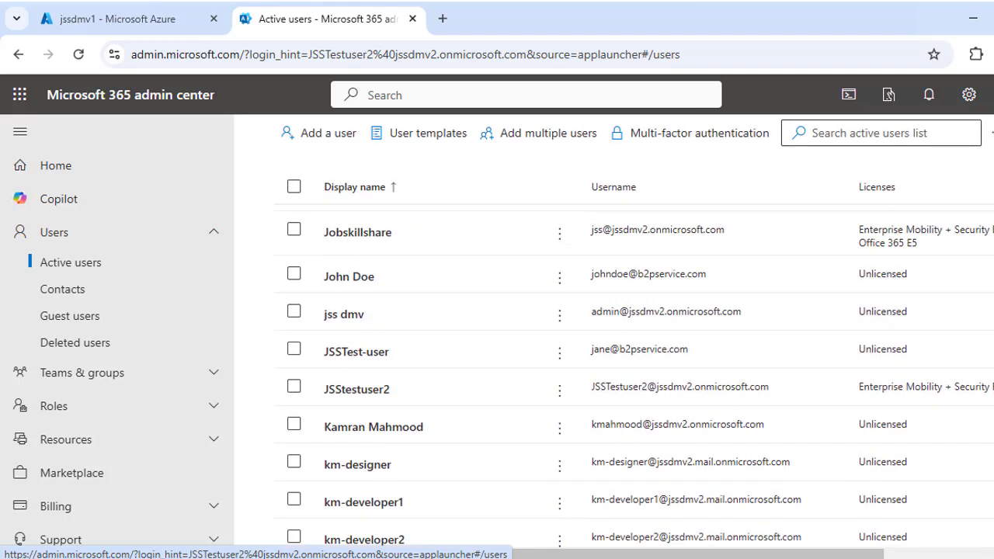
pyautogui.scroll(3, 634, 373)
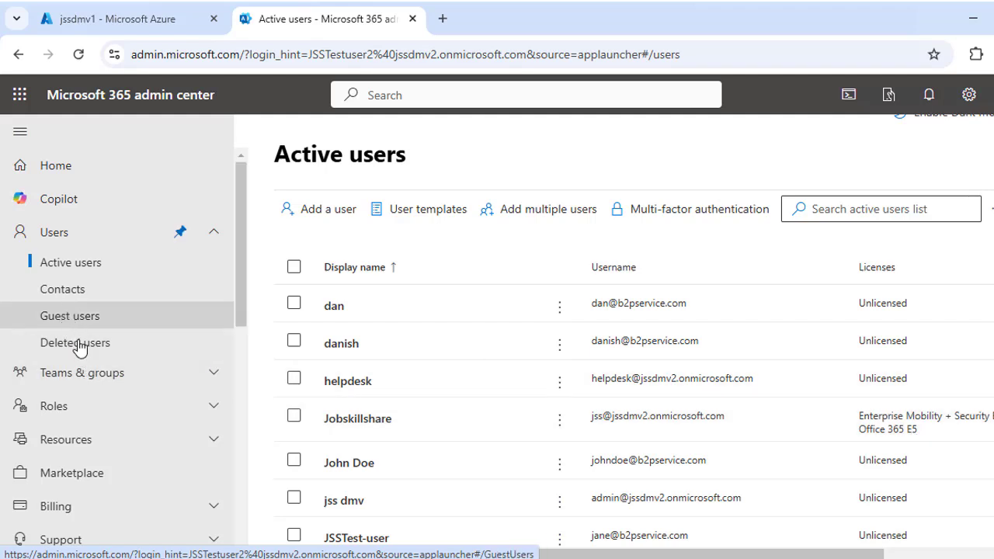
# View the active teams and groups list and return to the active users list
pyautogui.click(94, 375)
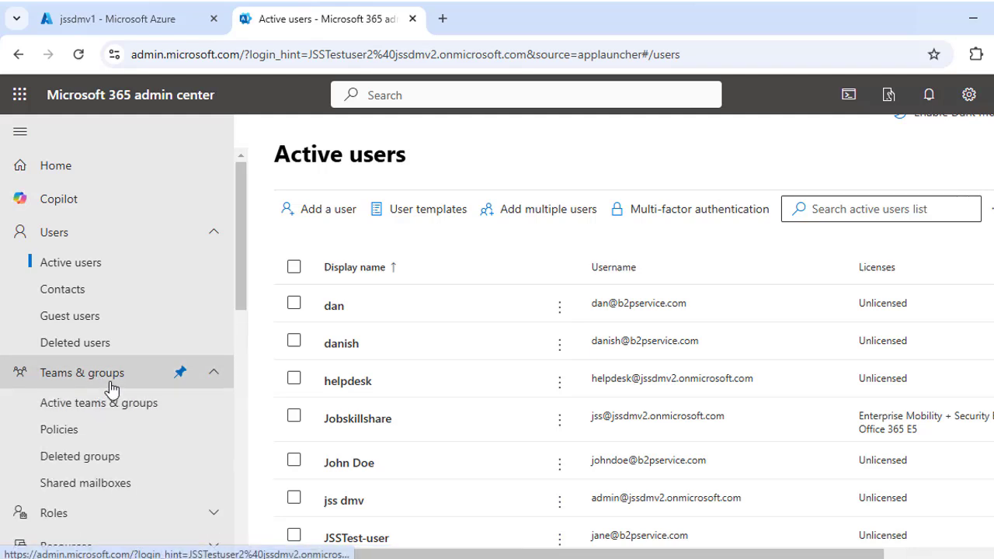
pyautogui.click(118, 407)
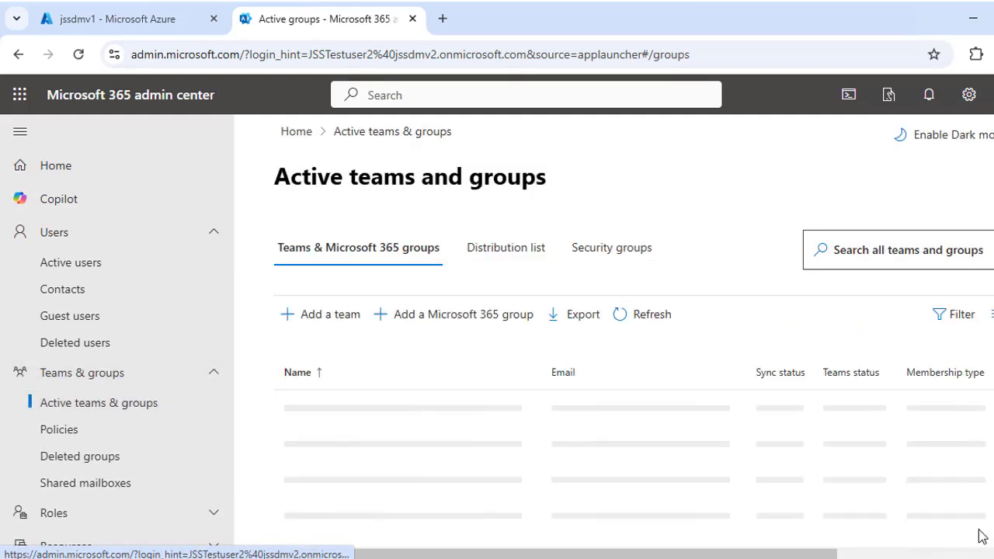
pyautogui.click(68, 264)
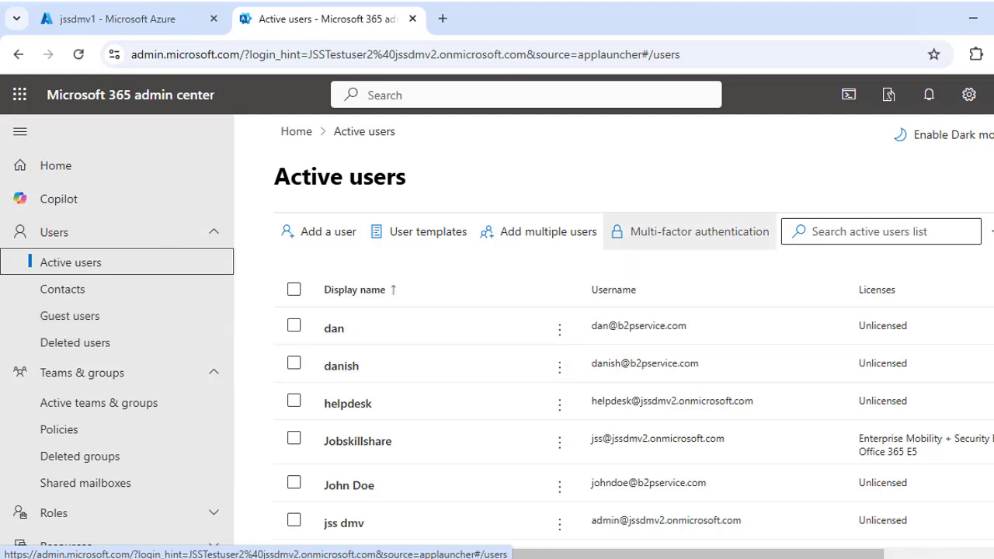
# Open the details of the user listed directly below Jobskillshare and review the licenses offered for that account
pyautogui.click(341, 489)
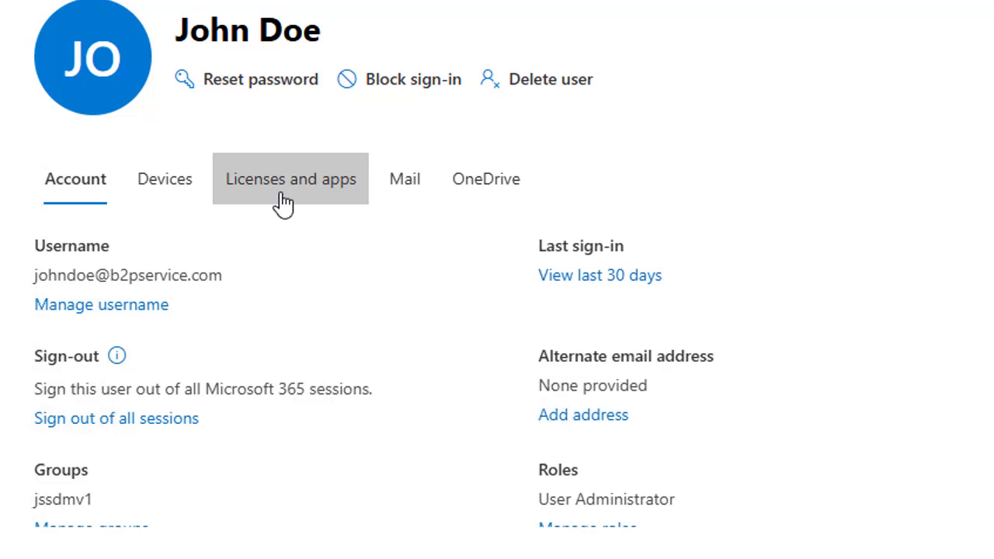
pyautogui.click(285, 200)
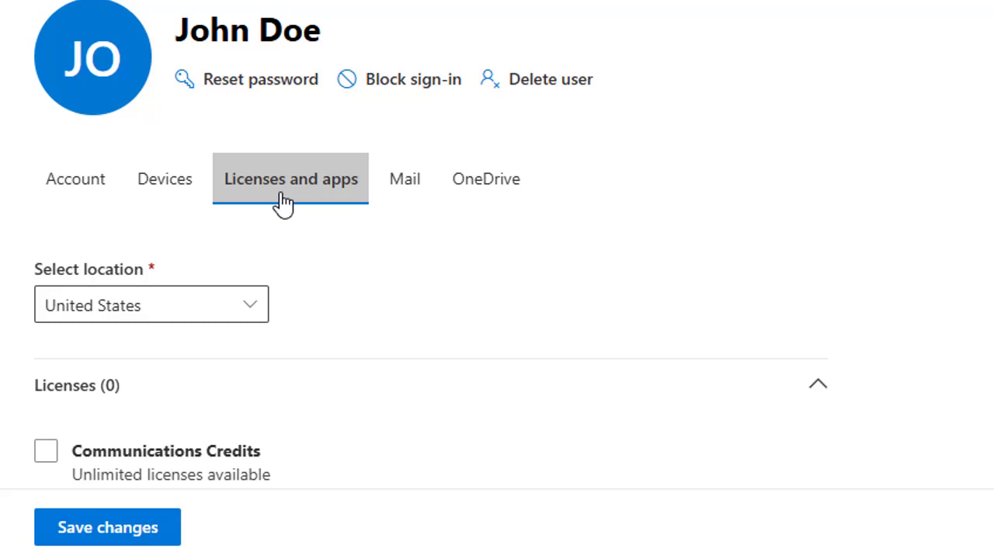
pyautogui.scroll(-2, 535, 285)
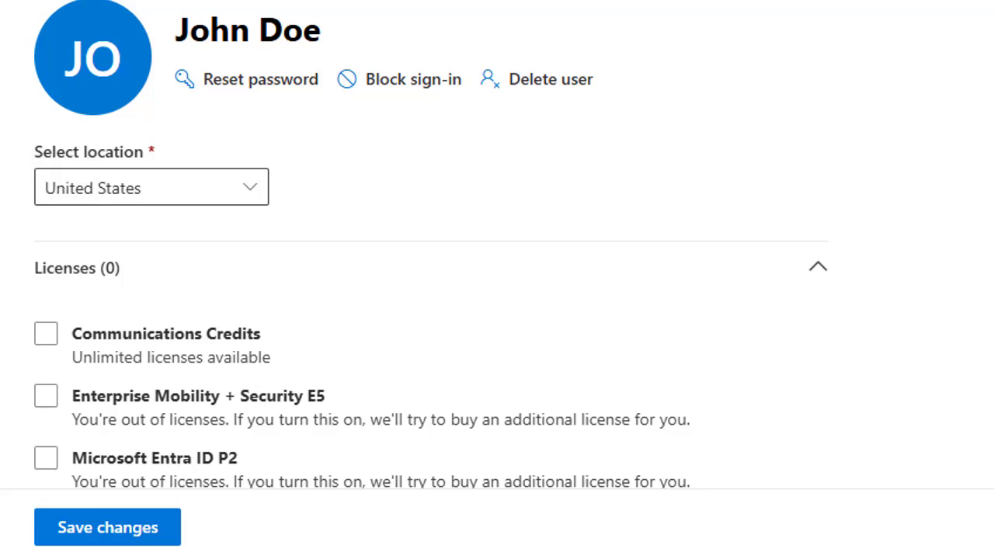
pyautogui.scroll(-2, 432, 304)
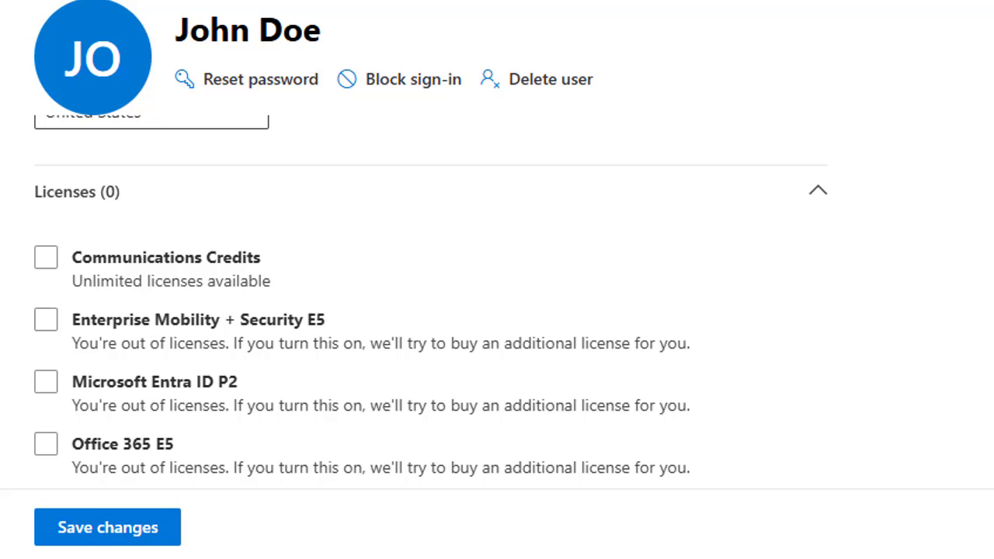
pyautogui.click(58, 266)
pyautogui.click(58, 266)
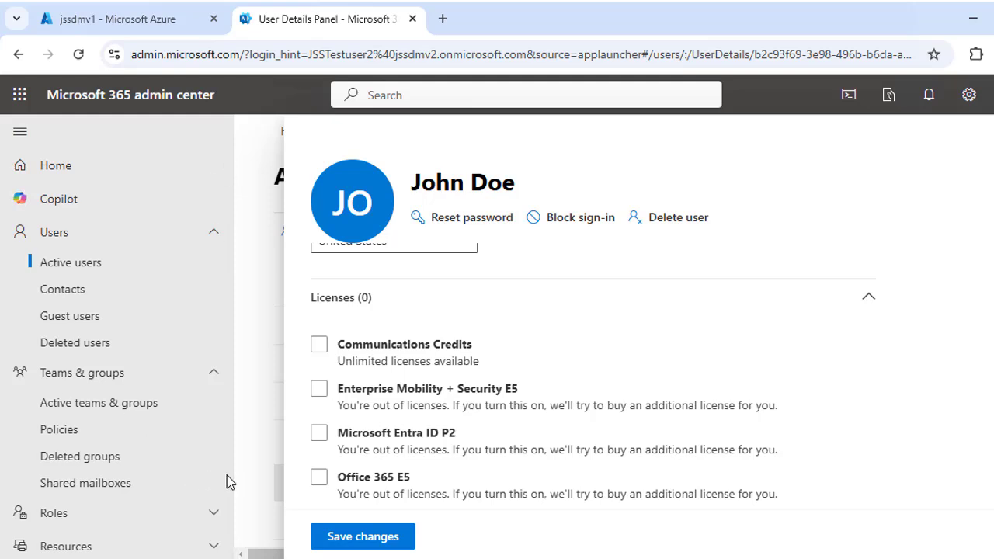
# Open the billing licenses overview and check the available and assigned licenses for each product
pyautogui.click(214, 232)
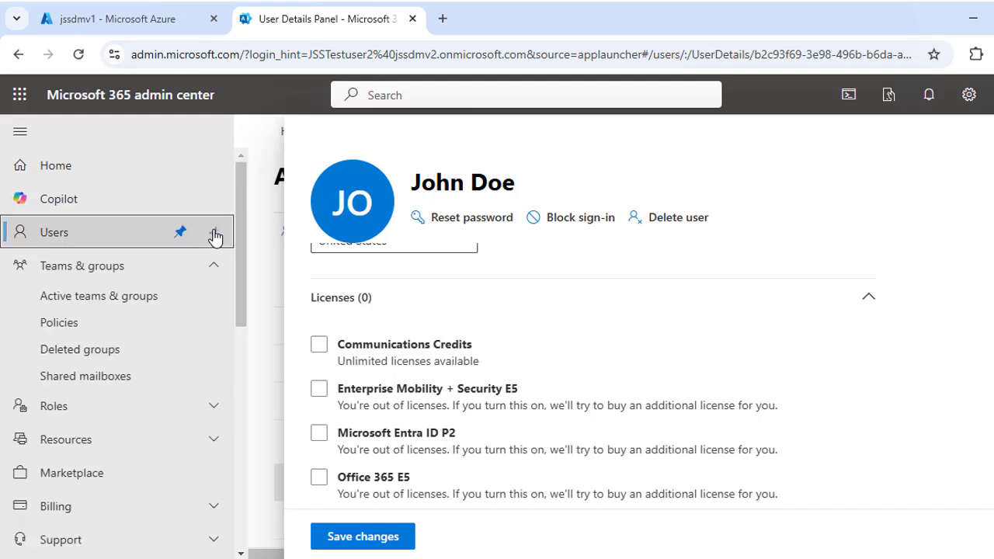
pyautogui.click(213, 268)
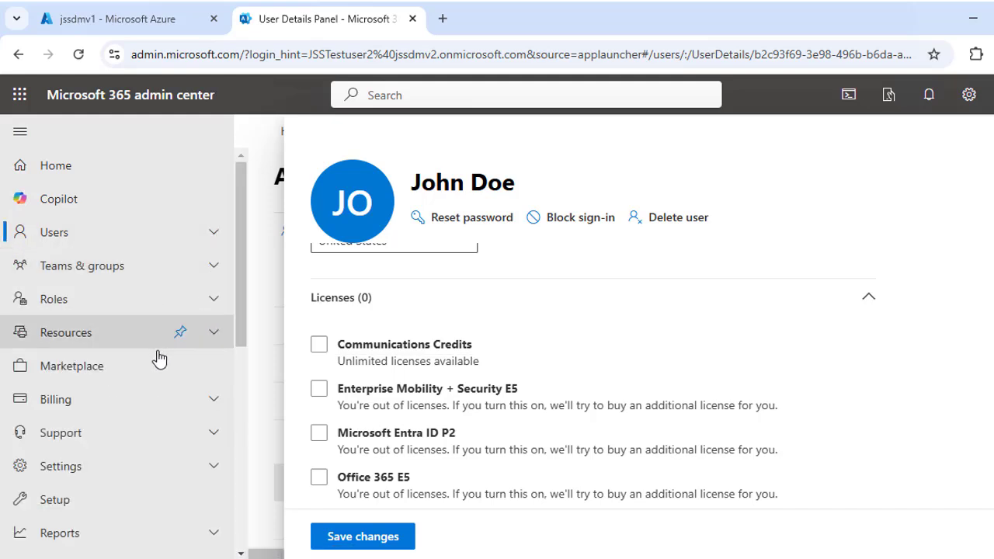
pyautogui.click(214, 400)
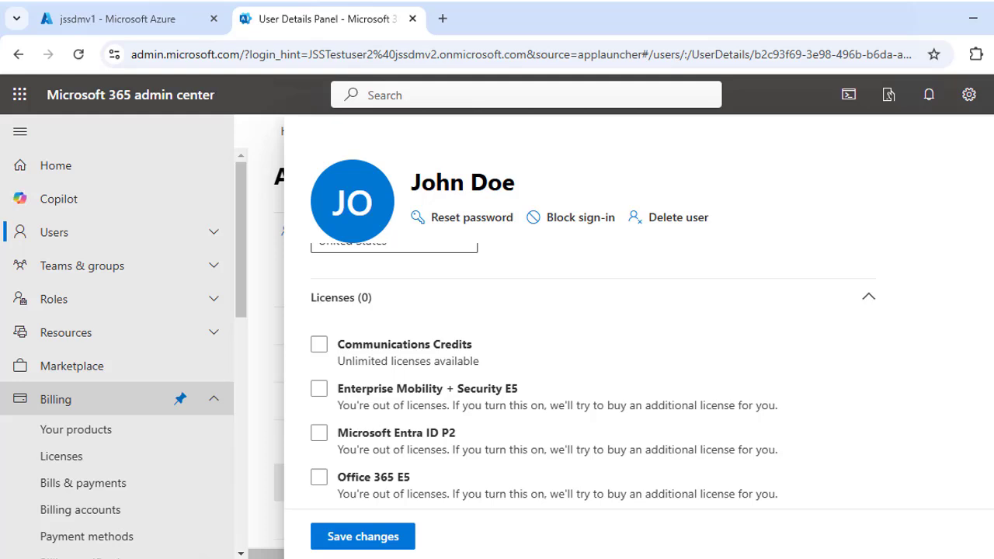
pyautogui.click(43, 458)
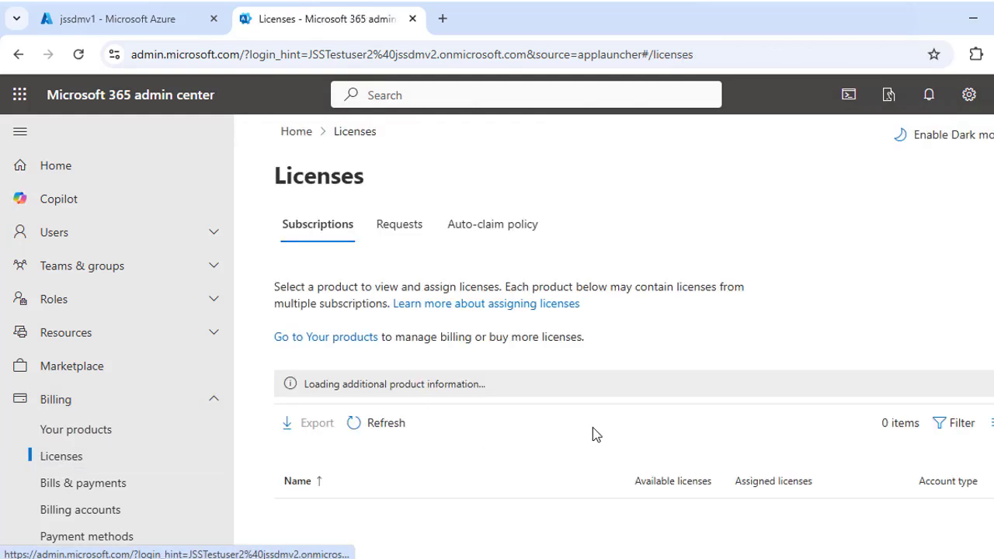
pyautogui.scroll(-2, 676, 279)
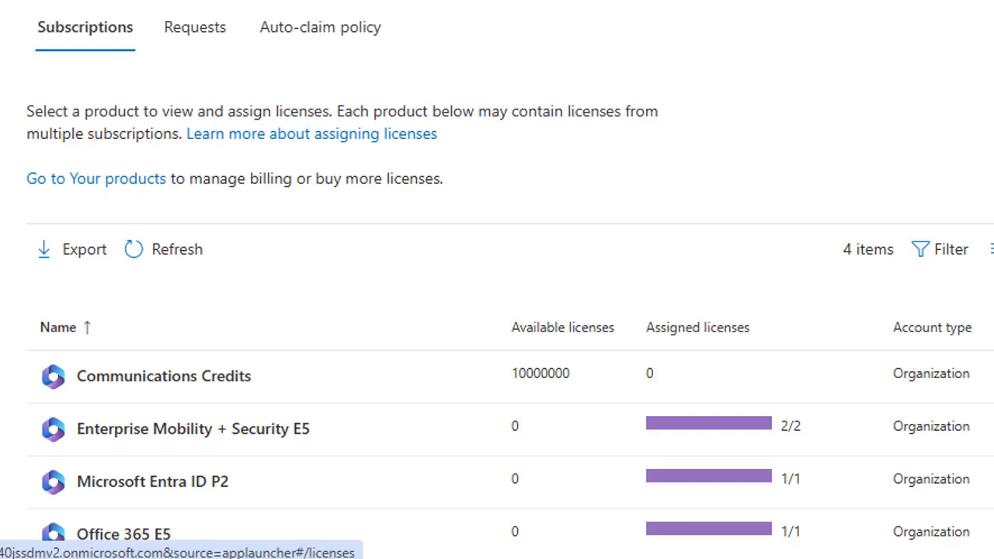
pyautogui.moveTo(825, 542)
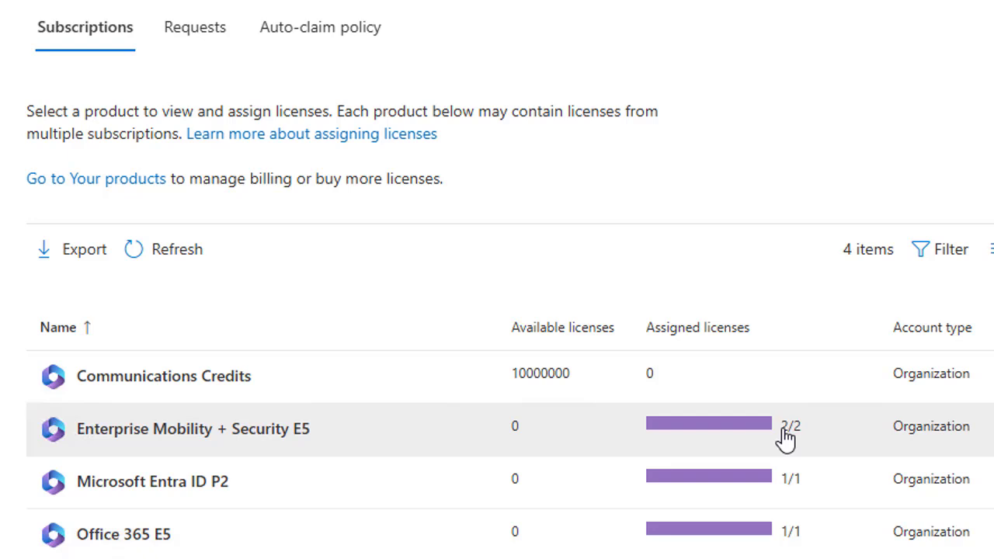
# Open the Enterprise Mobility + Security E5 license and check its assigned users and groups
pyautogui.click(191, 435)
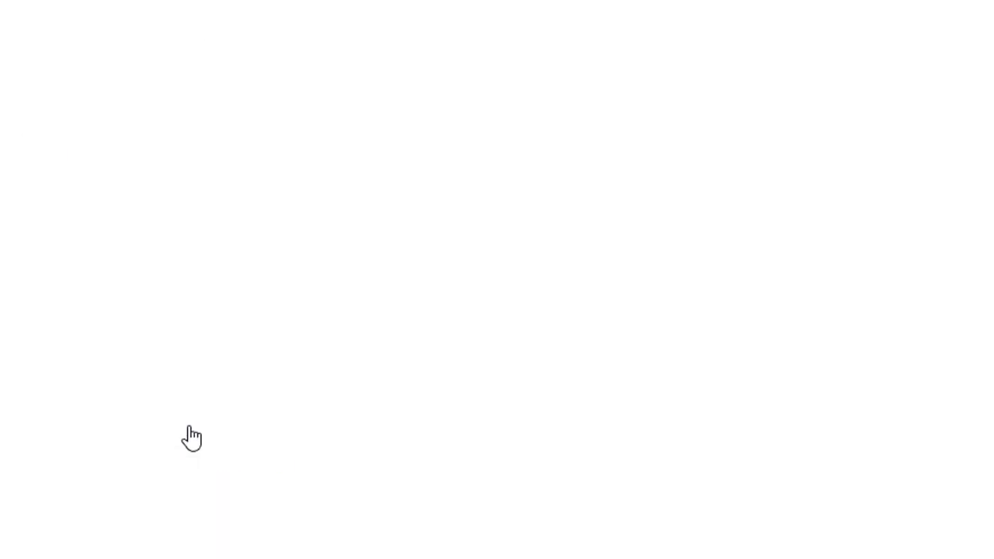
pyautogui.scroll(-1, 260, 366)
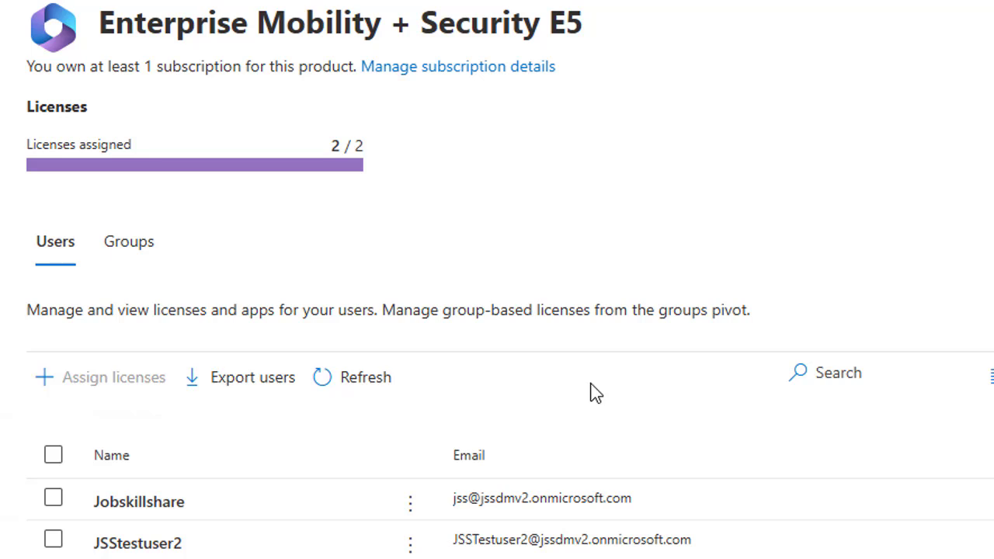
pyautogui.click(137, 240)
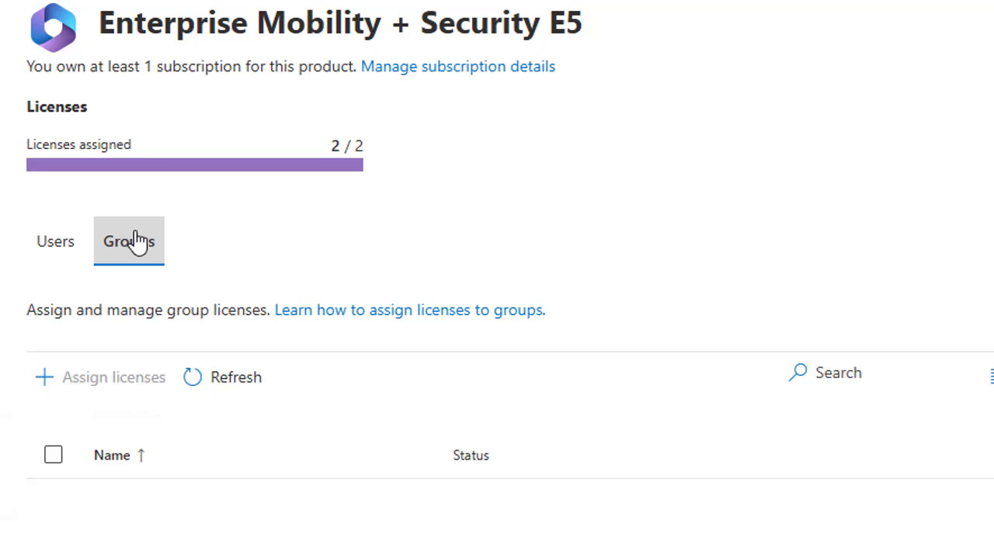
pyautogui.click(66, 247)
pyautogui.scroll(-1, 285, 314)
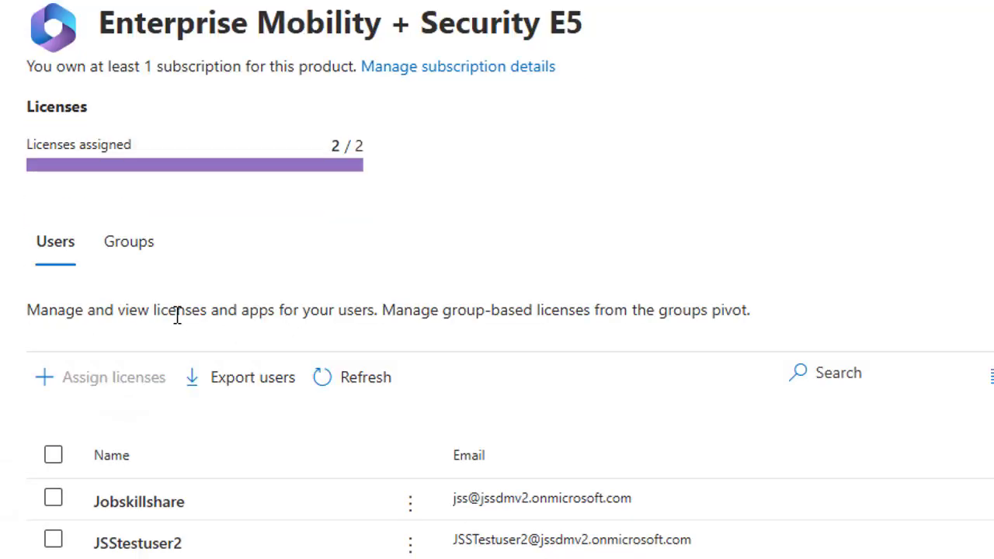
pyautogui.scroll(1, 64, 136)
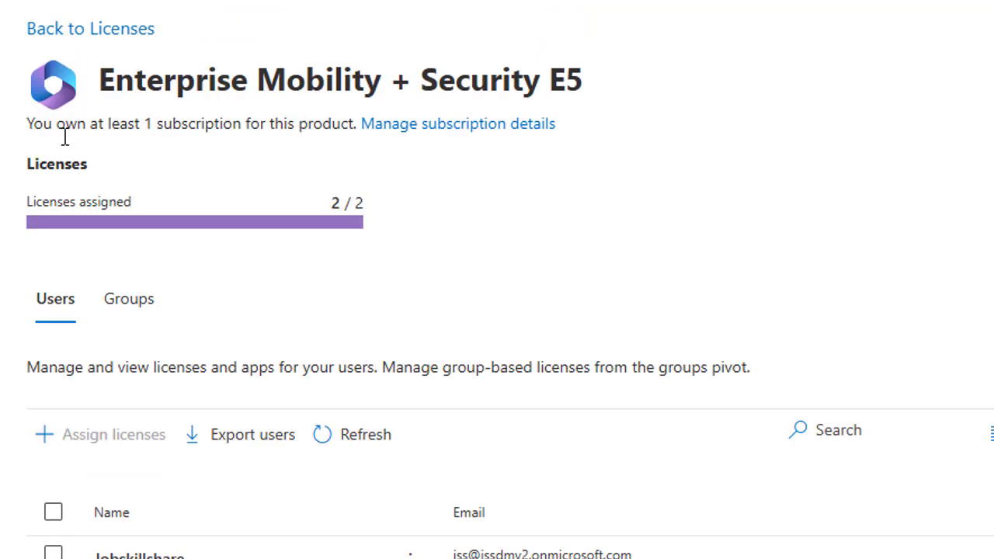
# Return to the license list and open Microsoft Entra ID P2 to view its assigned users
pyautogui.click(88, 29)
pyautogui.scroll(-2, 266, 372)
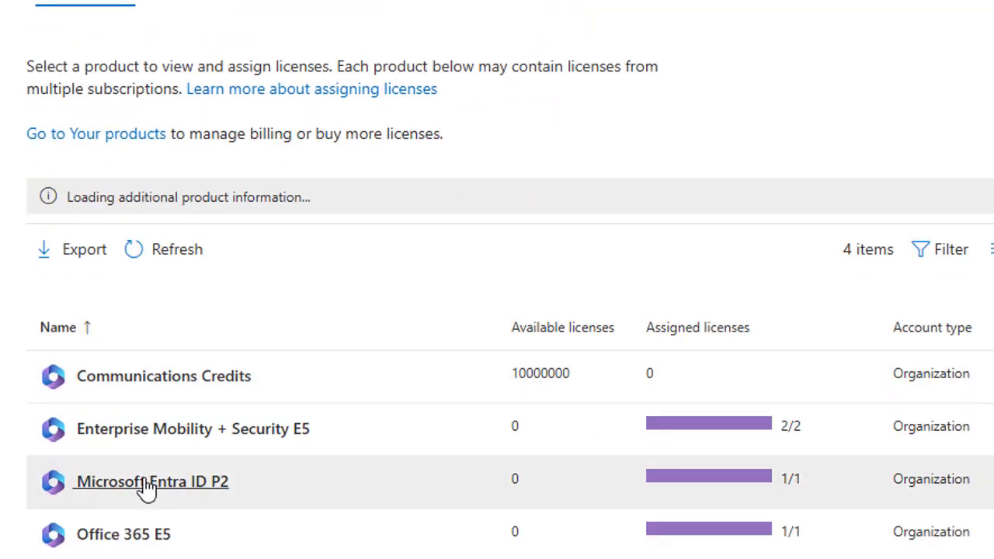
pyautogui.click(148, 484)
pyautogui.scroll(-5, 253, 378)
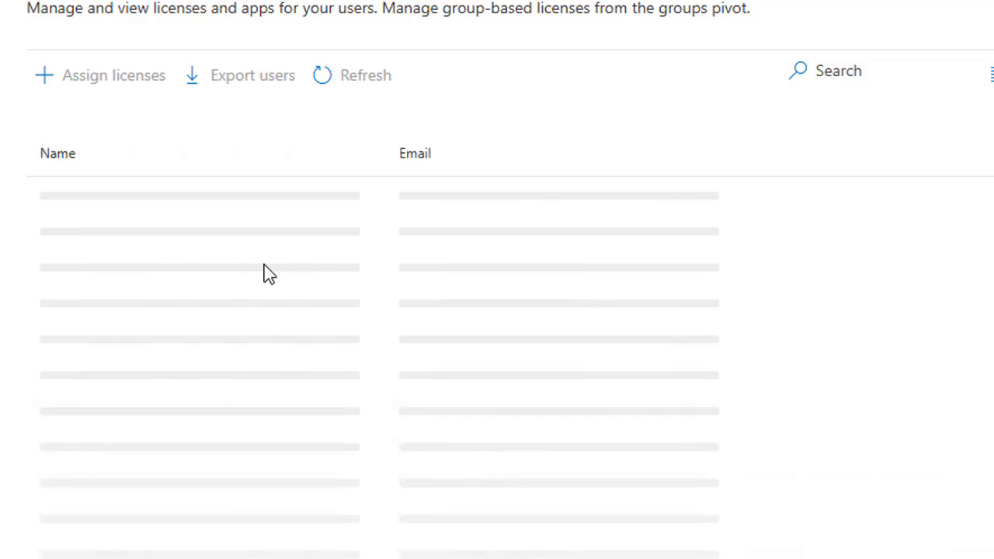
pyautogui.scroll(5, 265, 273)
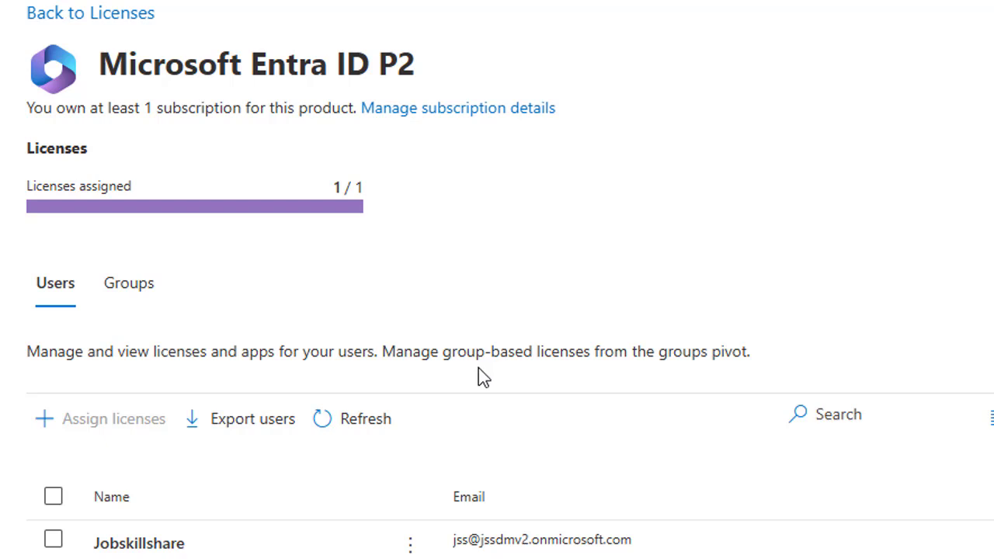
# Select the Jobskillshare account, view the apps and services its Microsoft Entra ID P2 license includes, and close them without saving
pyautogui.click(52, 541)
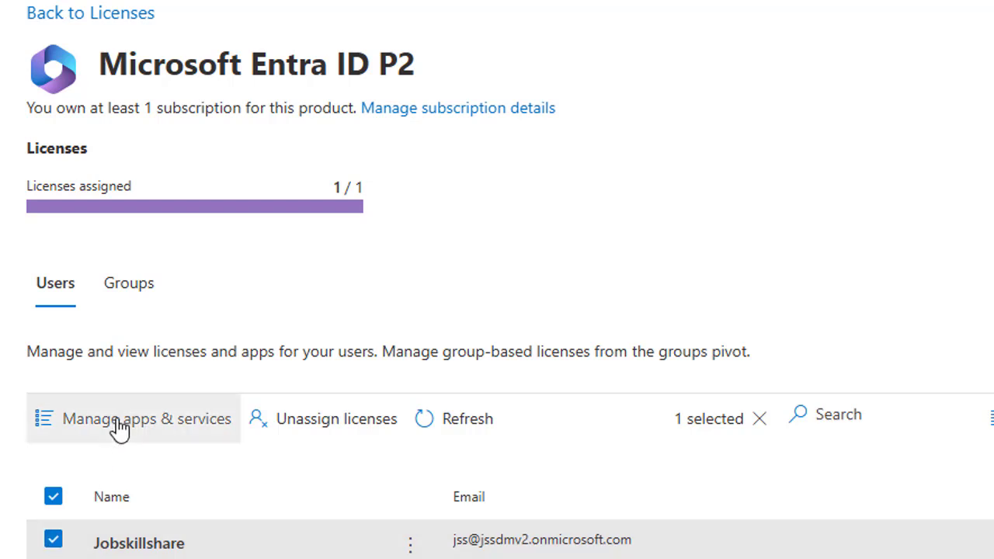
pyautogui.click(52, 542)
pyautogui.click(53, 542)
pyautogui.click(52, 544)
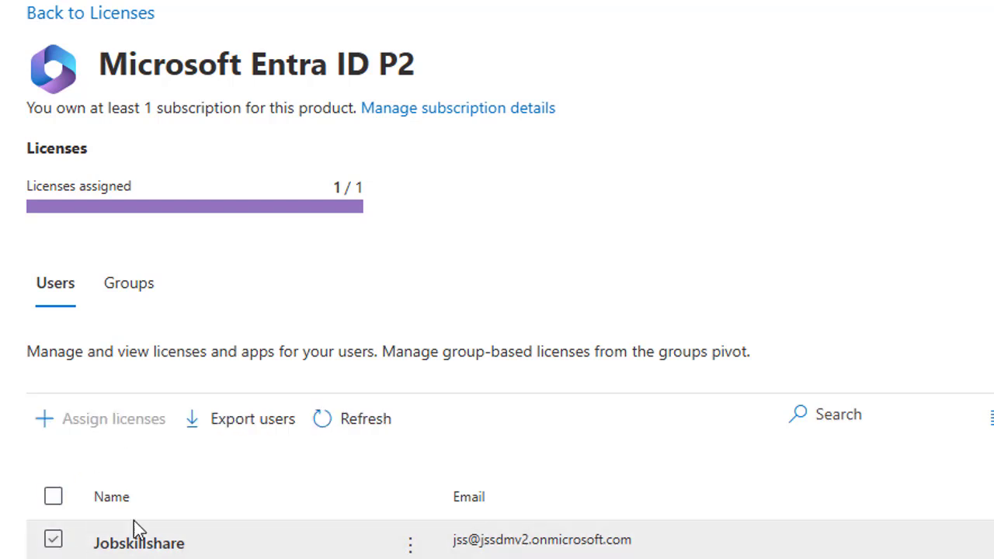
pyautogui.click(53, 542)
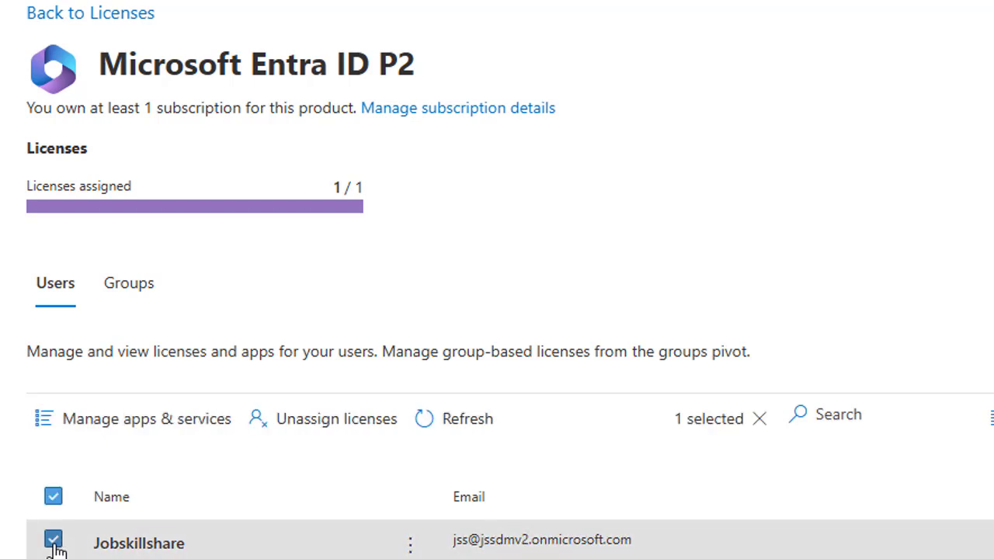
pyautogui.click(133, 438)
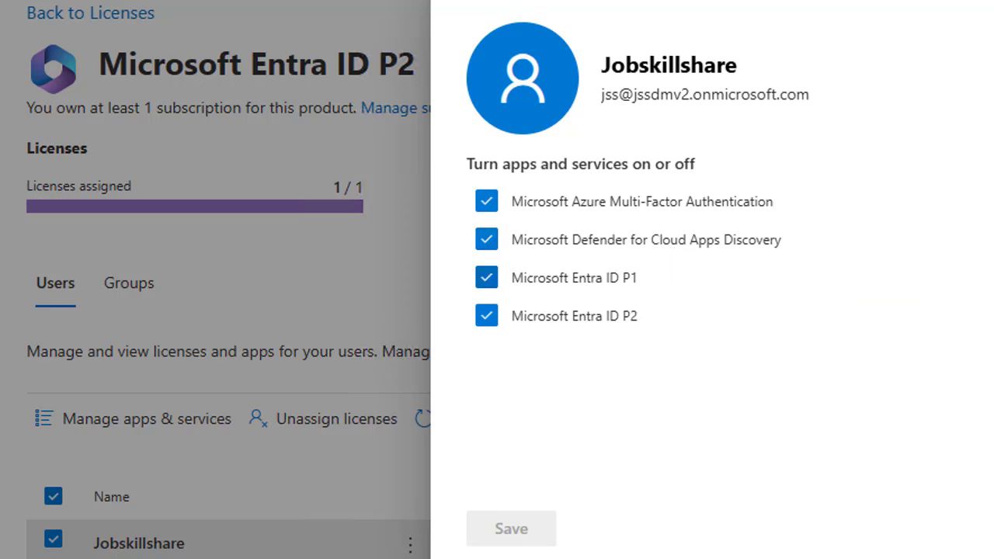
pyautogui.press('Escape')
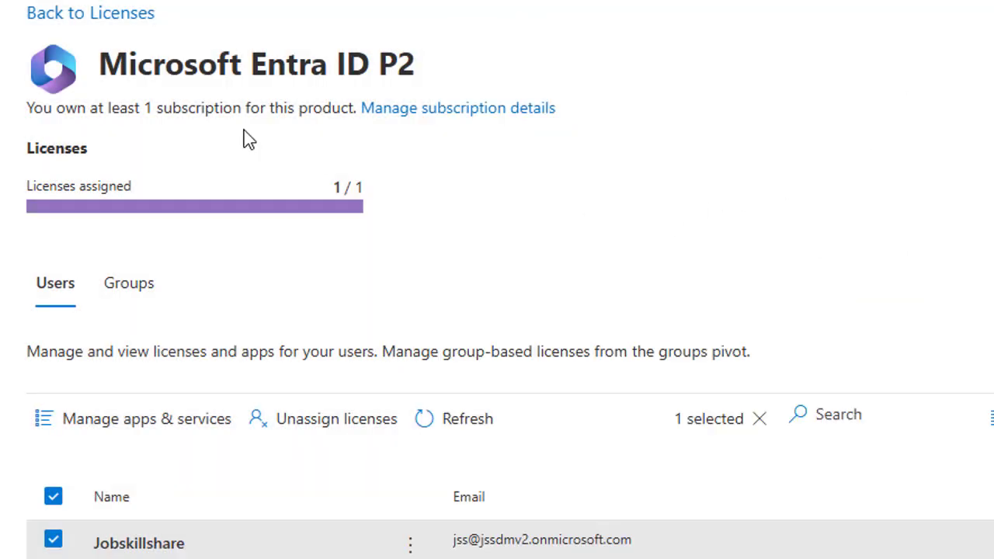
# Leave the Microsoft Entra ID P2 license, select the first three users in the active users list, and open product license management for them
pyautogui.click(102, 15)
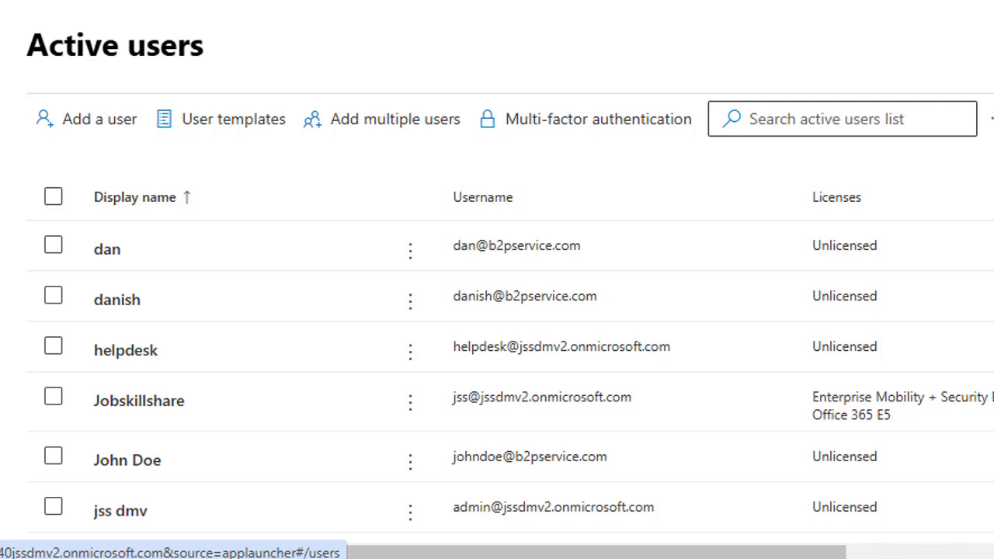
pyautogui.click(53, 248)
pyautogui.click(53, 298)
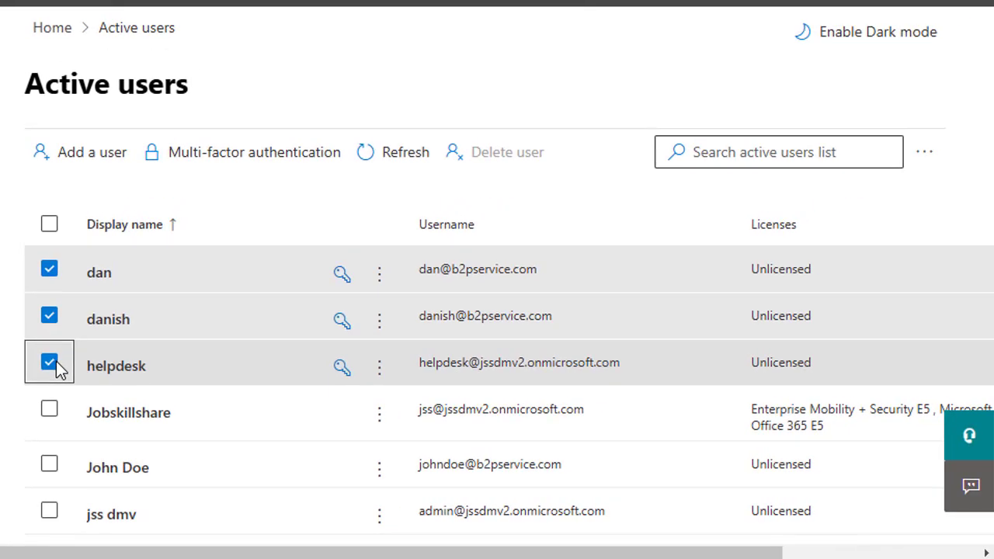
pyautogui.click(928, 158)
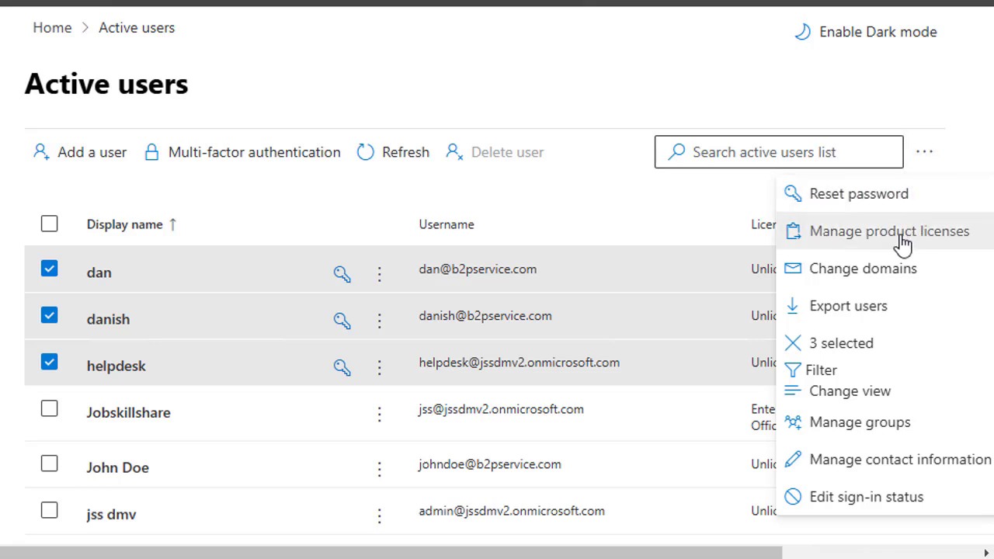
pyautogui.click(611, 87)
pyautogui.click(922, 157)
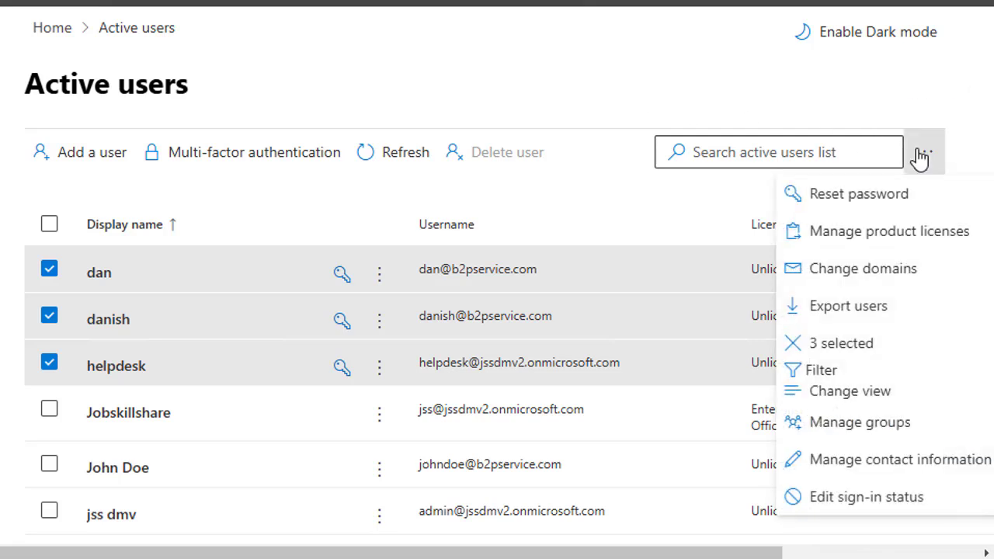
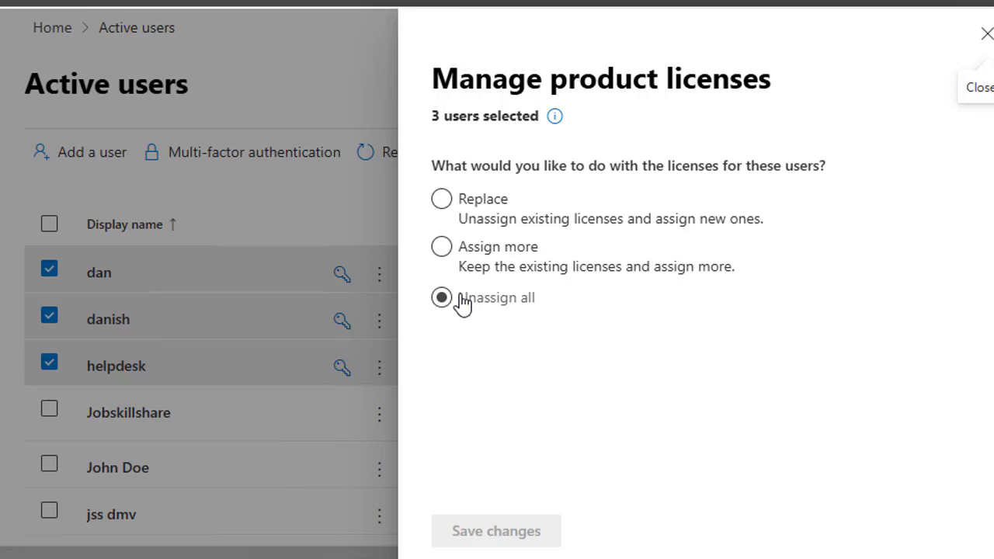
# Choose Assign more for the three selected users and view the licenses offered
pyautogui.click(441, 248)
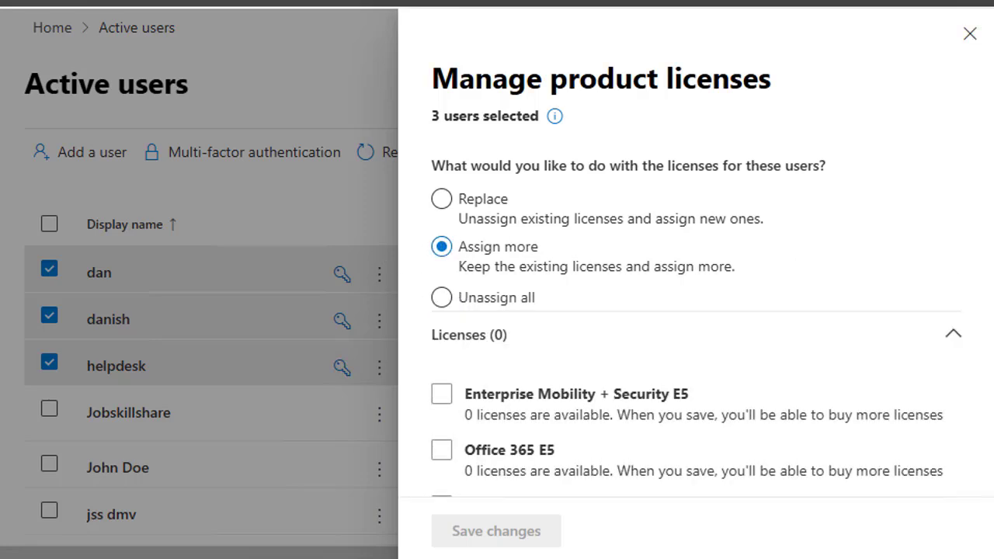
pyautogui.scroll(-3, 677, 277)
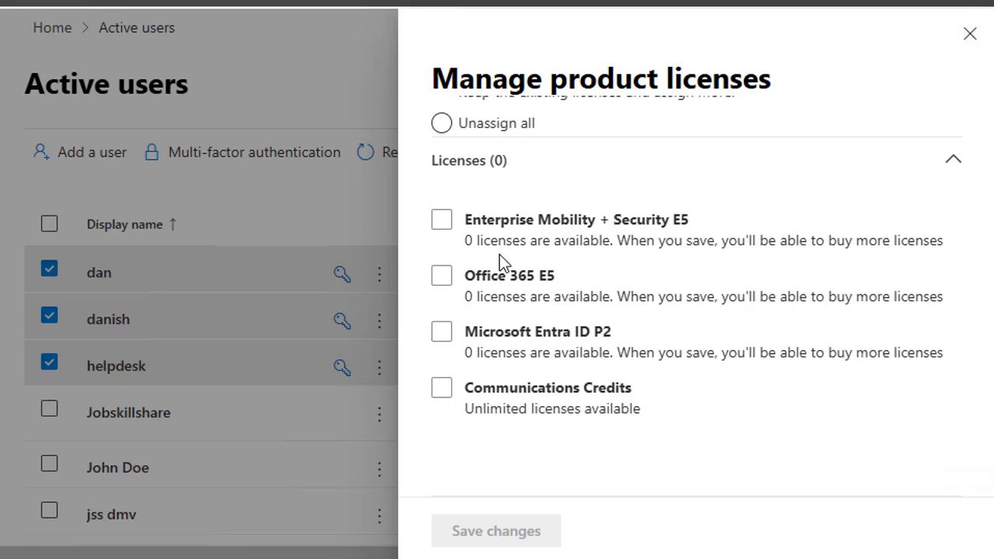
pyautogui.scroll(2, 985, 109)
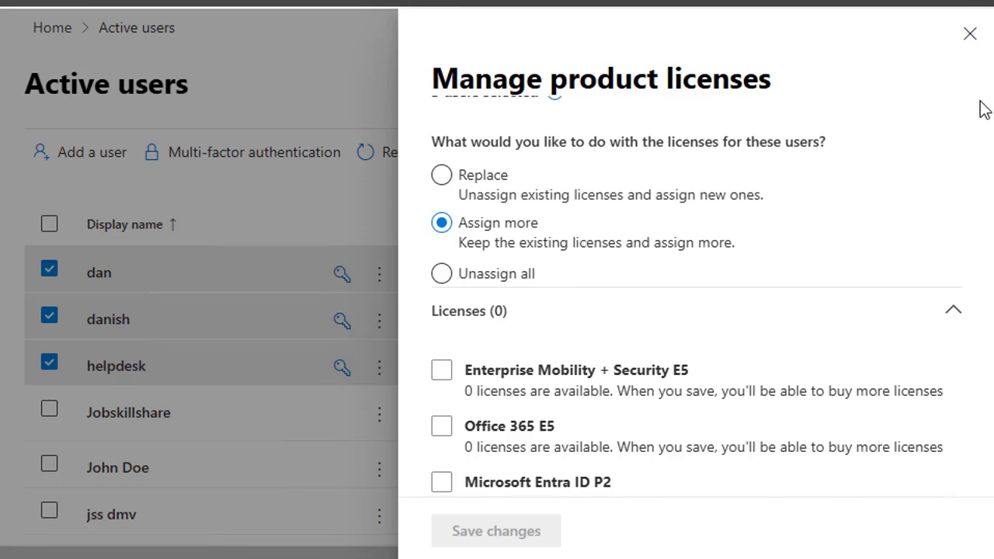
# View the Replace and Unassign all options for the three users, and close the license management without saving
pyautogui.click(442, 177)
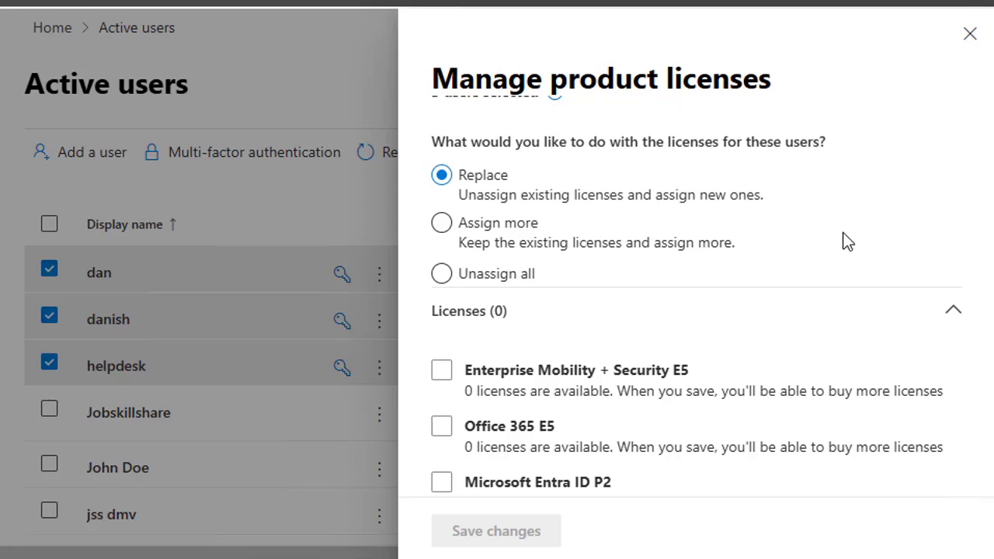
pyautogui.scroll(-3, 966, 202)
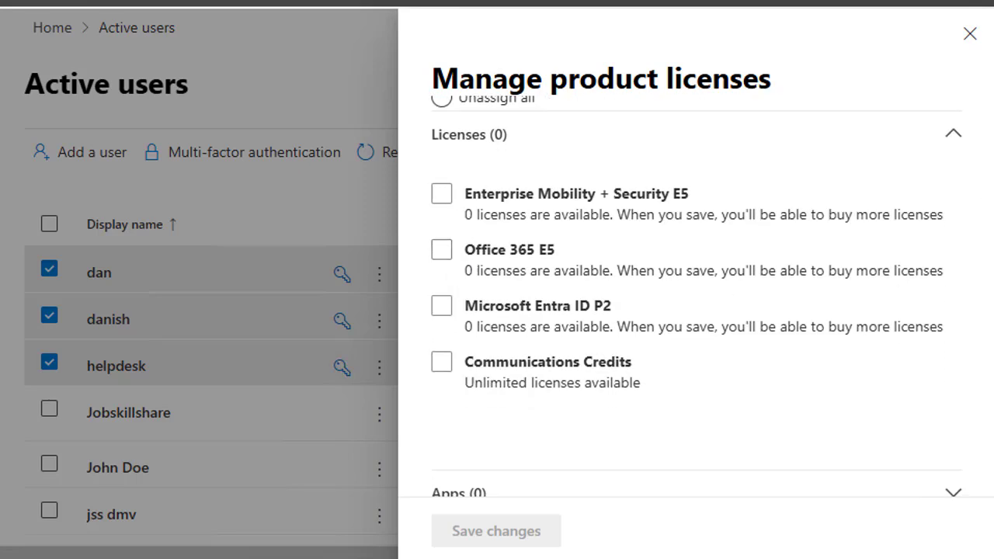
pyautogui.scroll(1, 450, 233)
pyautogui.click(442, 136)
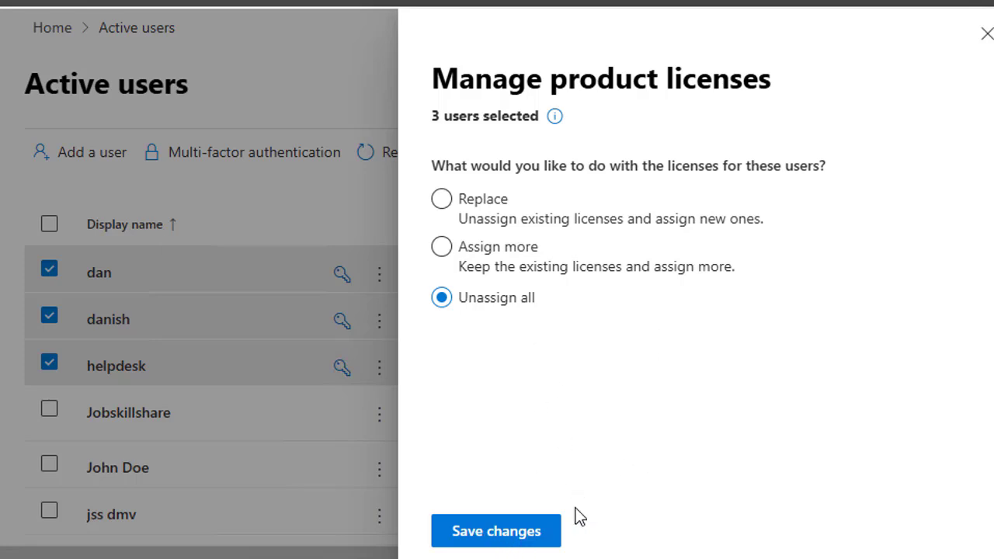
pyautogui.click(987, 34)
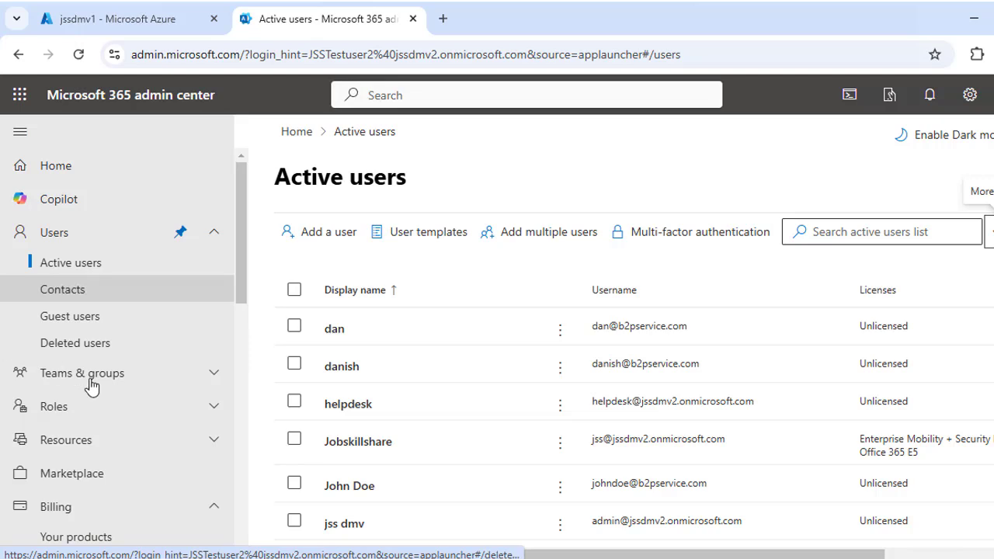
# Open the Your products page under billing and dismiss the billing account introduction
pyautogui.click(111, 510)
pyautogui.scroll(-3, 129, 435)
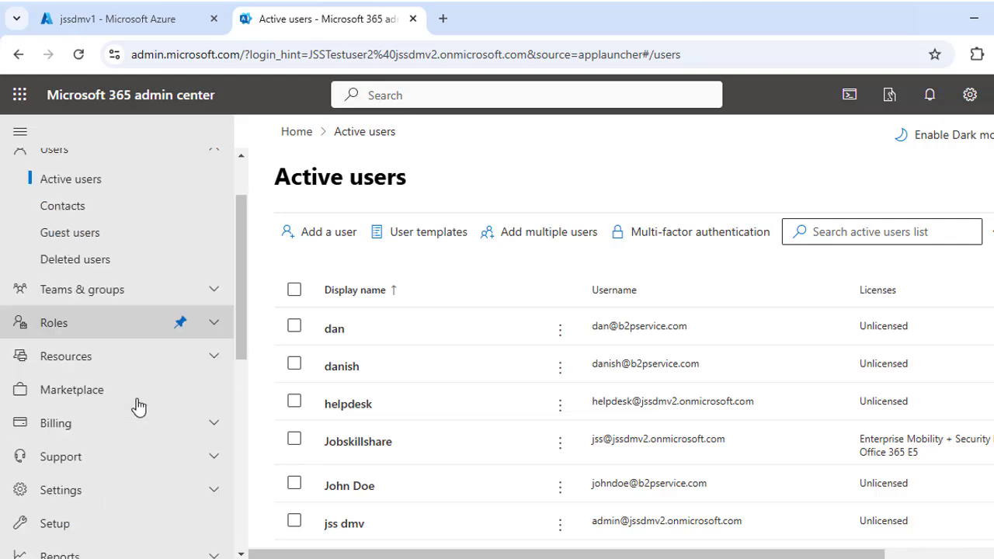
pyautogui.click(115, 346)
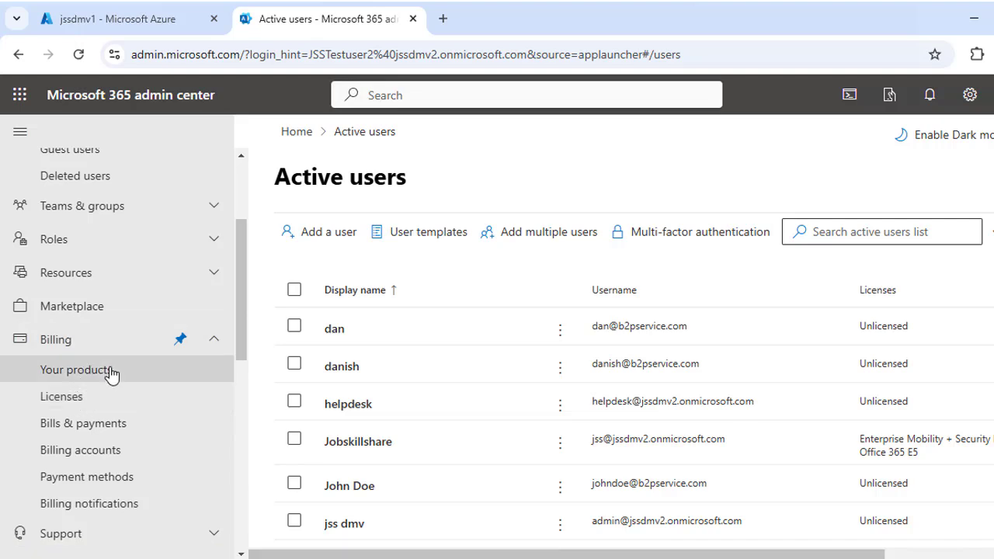
pyautogui.click(103, 374)
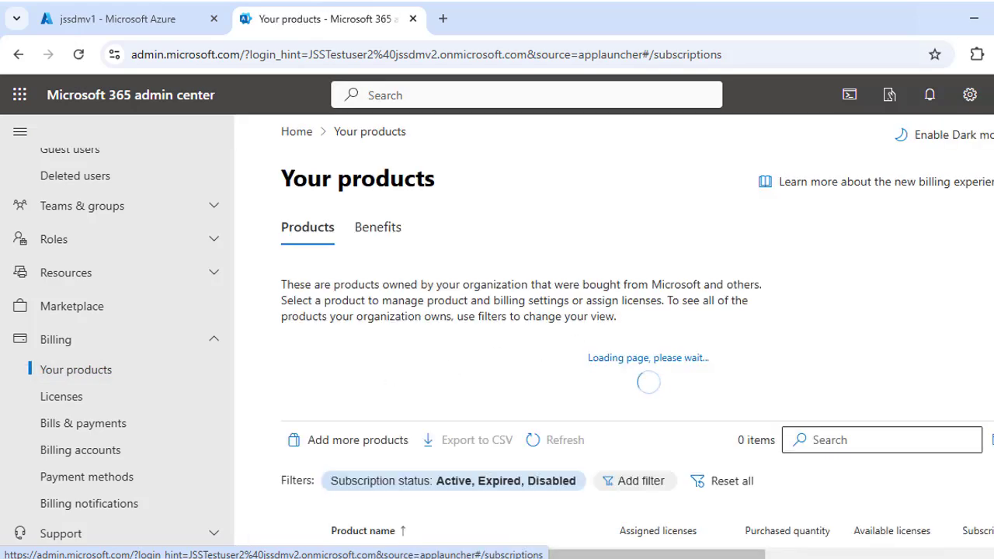
pyautogui.scroll(-3, 637, 349)
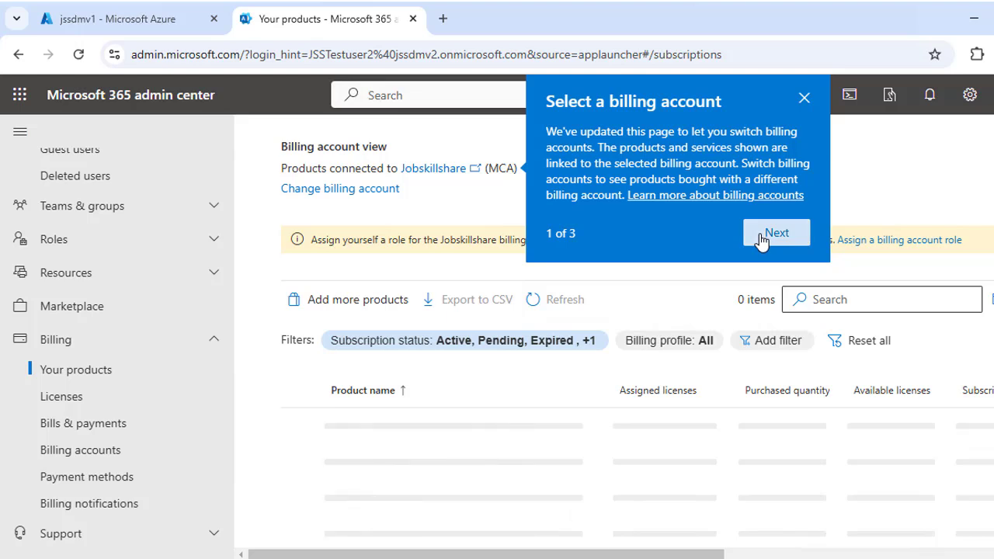
pyautogui.click(805, 99)
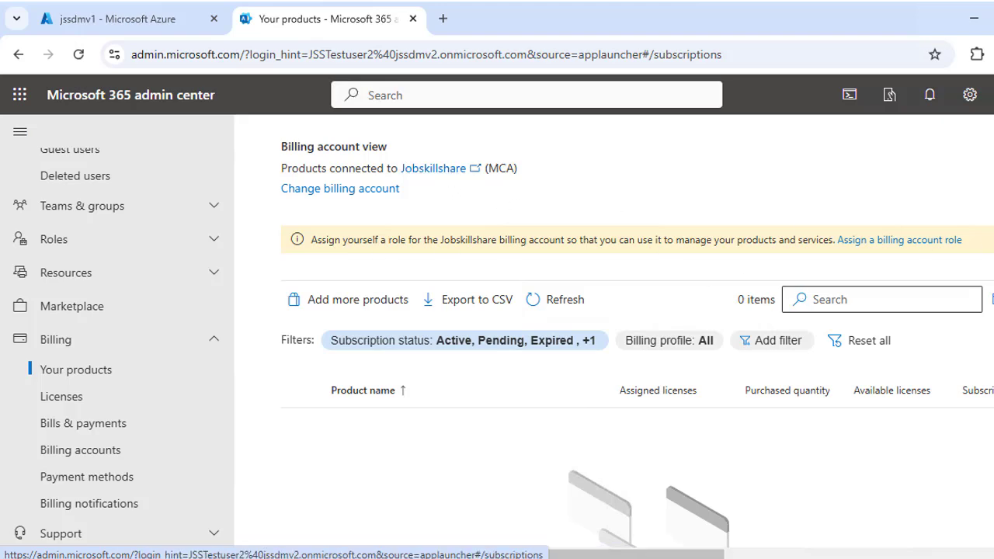
# Look through the product list and billing account view, and open the connected Jobskillshare billing account
pyautogui.scroll(-3, 637, 326)
pyautogui.scroll(5, 637, 326)
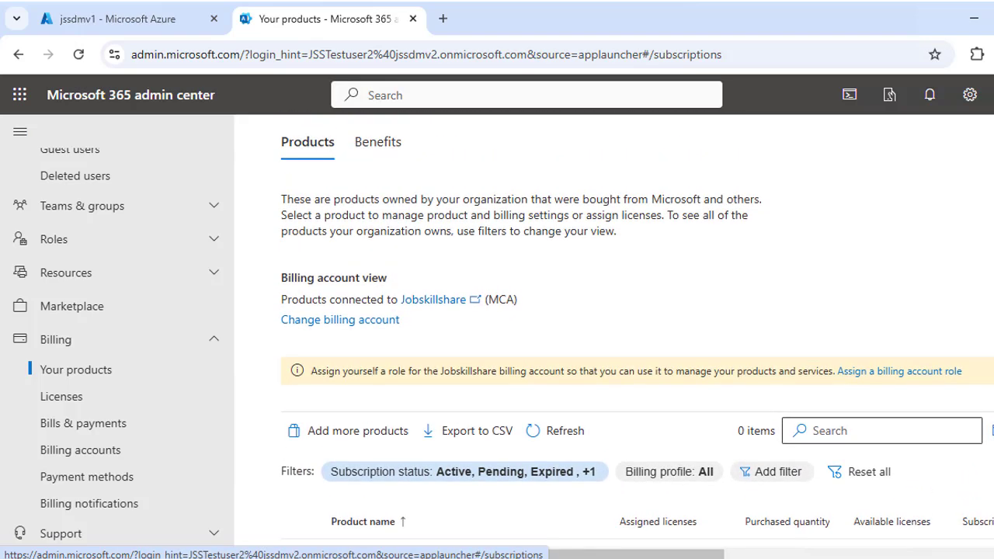
pyautogui.scroll(1, 637, 326)
pyautogui.scroll(-2, 637, 330)
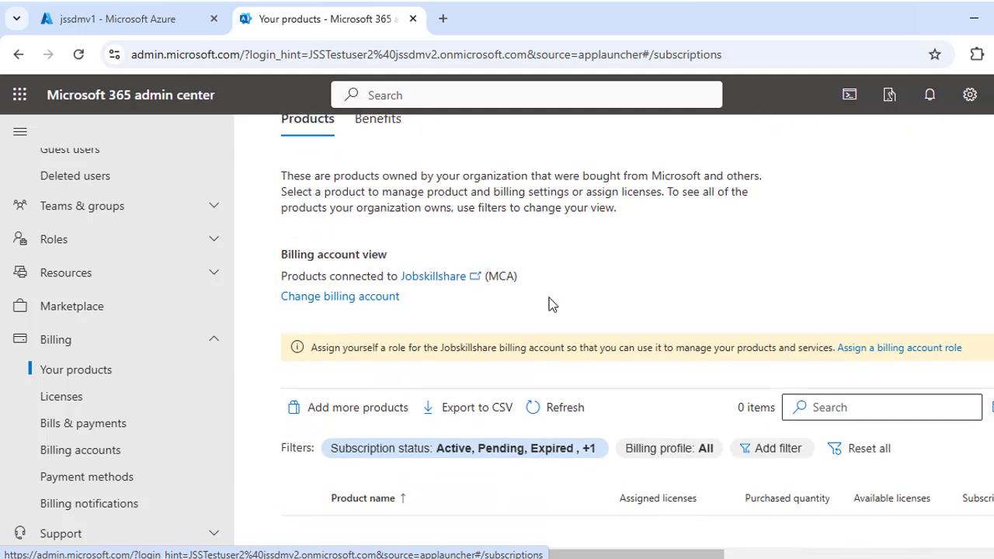
pyautogui.click(447, 278)
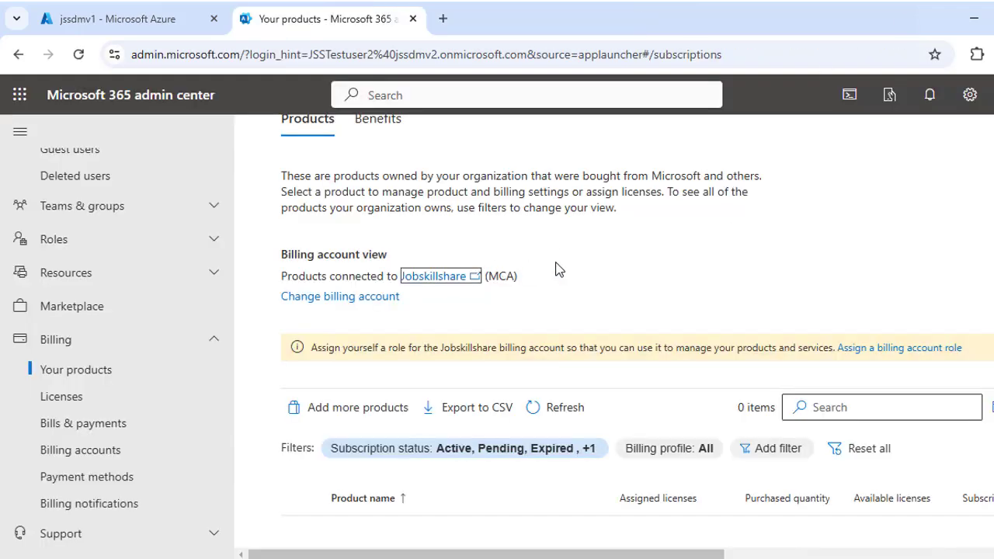
# Return to the billing licenses overview and view the subscriptions list
pyautogui.click(65, 401)
pyautogui.scroll(-1, 598, 391)
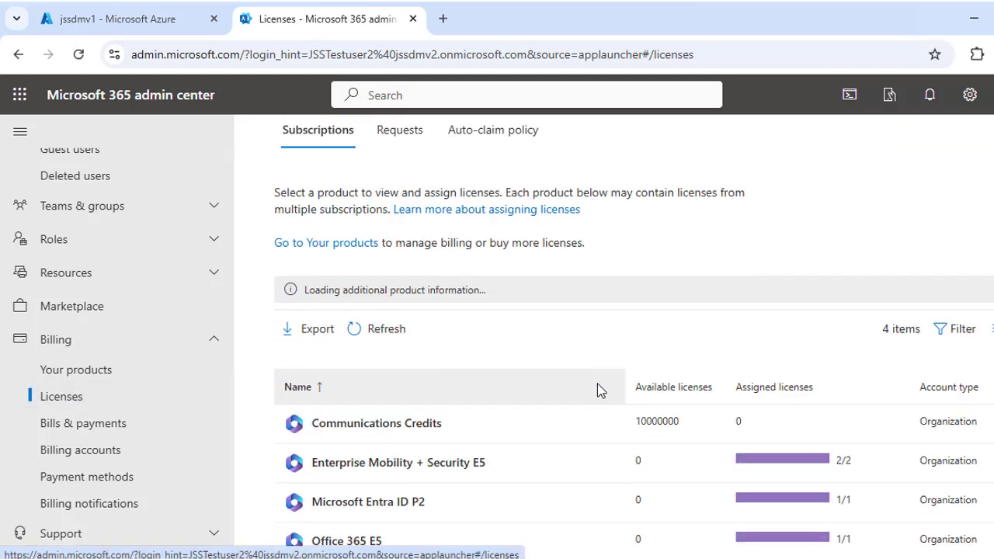